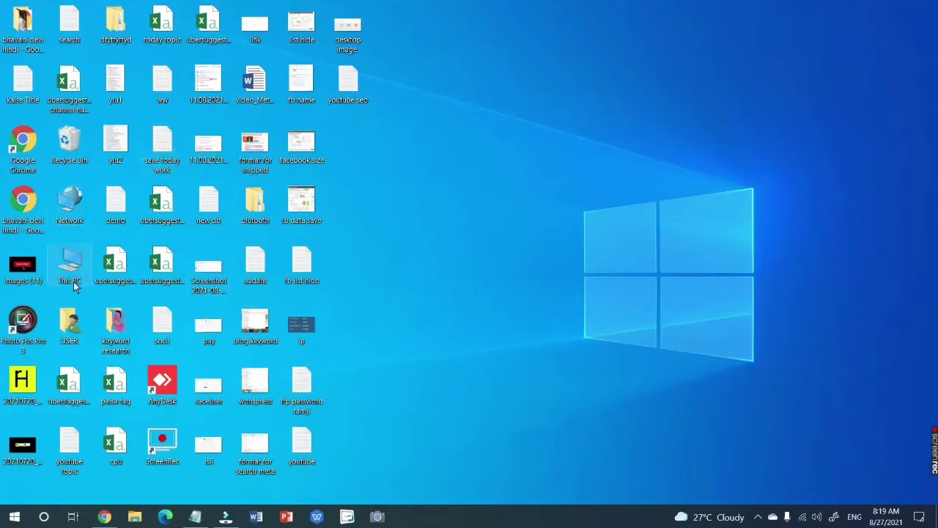
# - Open the Google folder inside Program Files on Local Disk (C:)
pyautogui.doubleClick(82, 263)
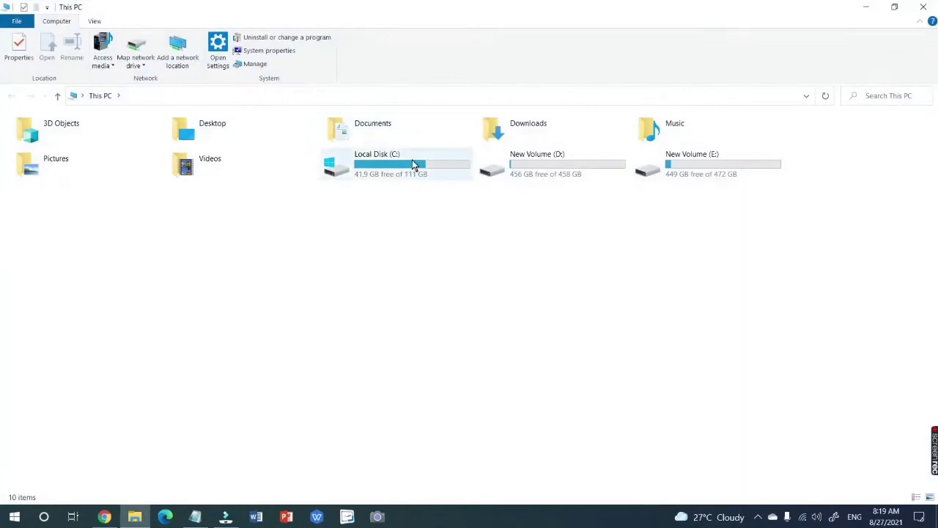
pyautogui.doubleClick(410, 155)
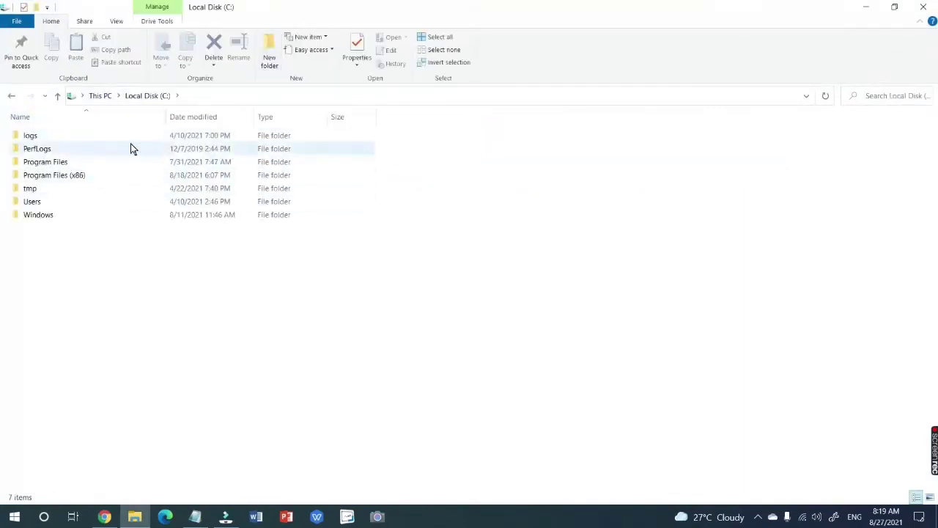
pyautogui.click(100, 165)
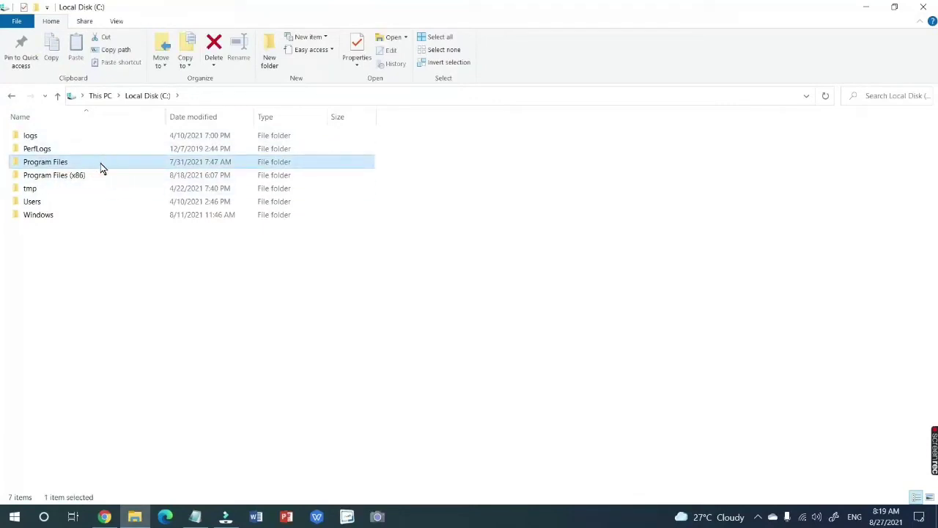
pyautogui.doubleClick(122, 161)
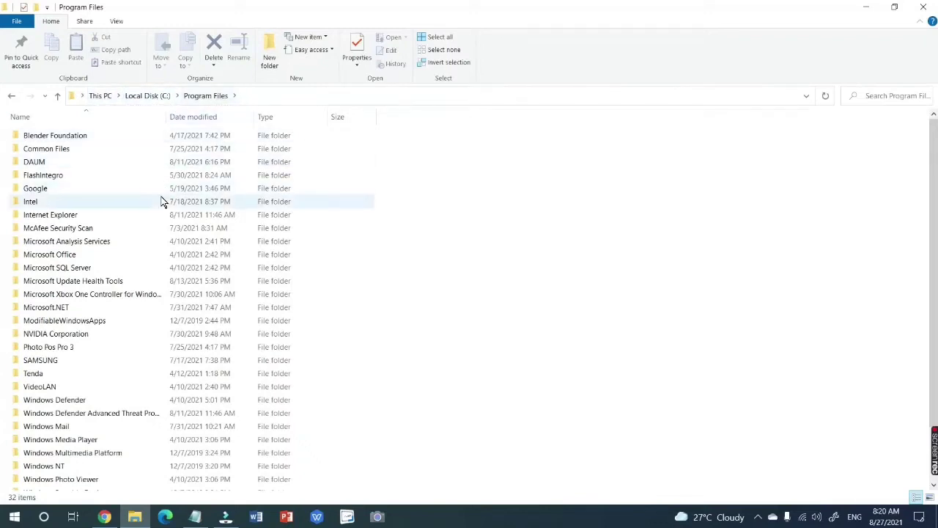
pyautogui.doubleClick(119, 189)
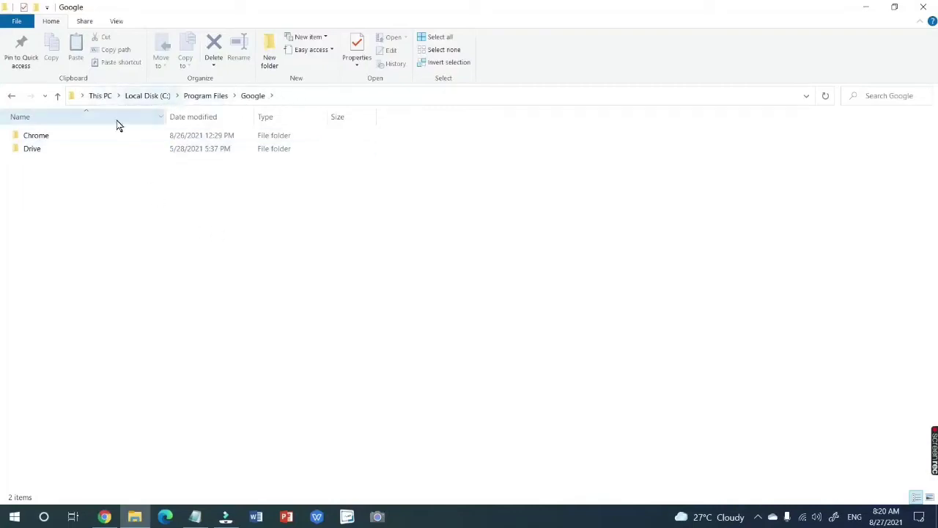
# - Copy the Google folder's full path, C:\Program Files\Google, and minimize the folder window
pyautogui.click(294, 96)
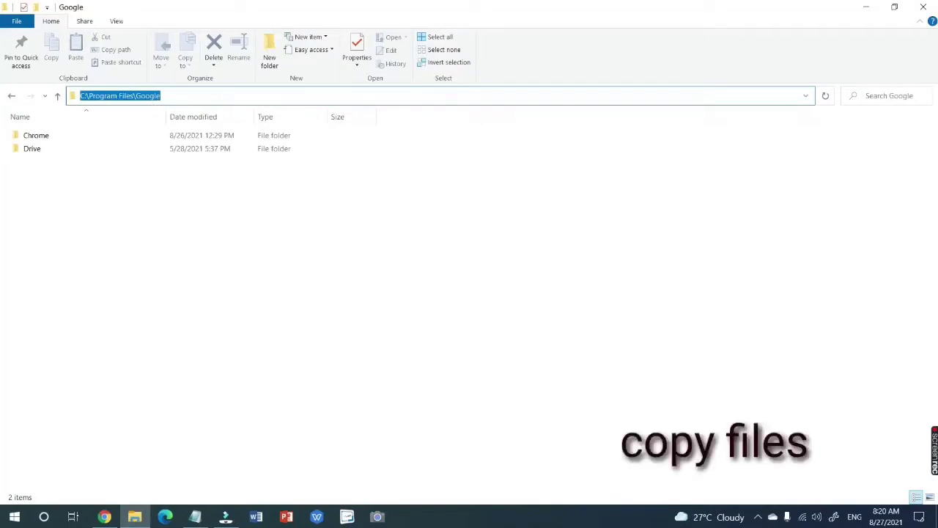
pyautogui.rightClick(144, 93)
pyautogui.click(207, 127)
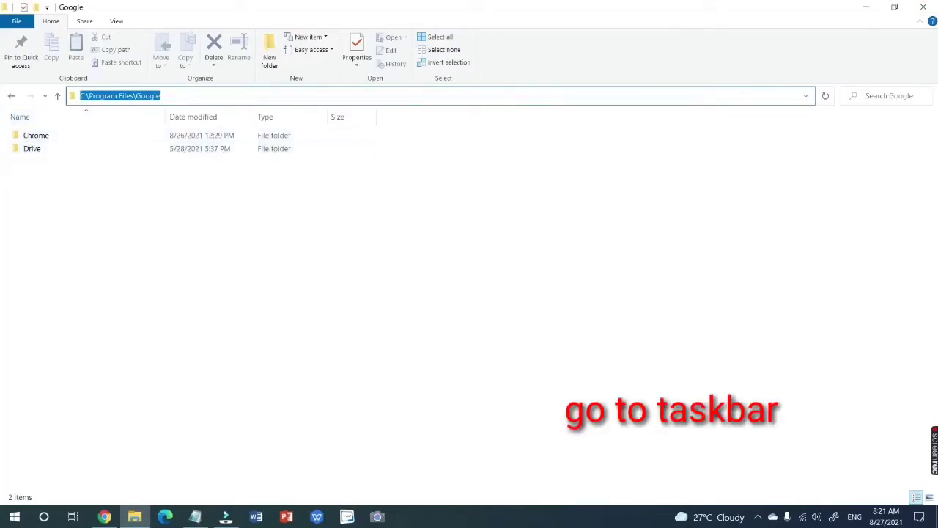
pyautogui.rightClick(137, 96)
pyautogui.click(189, 132)
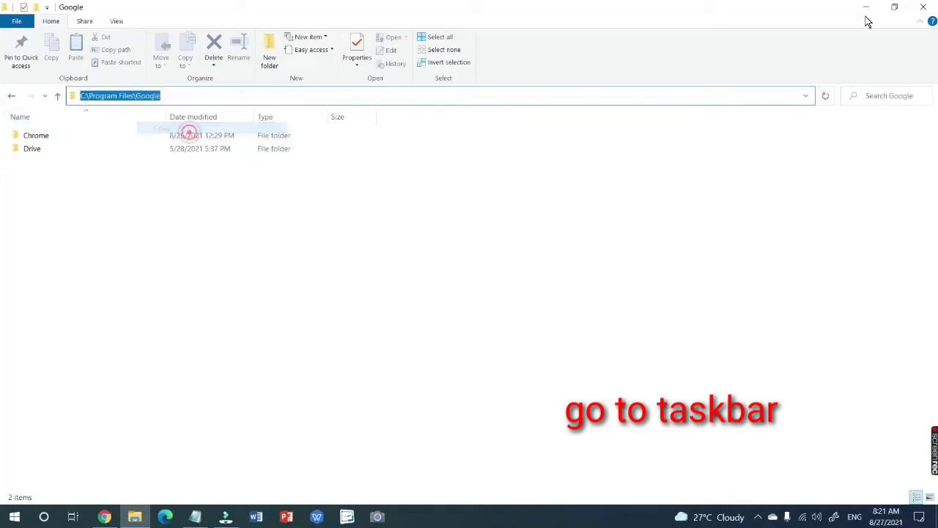
pyautogui.click(866, 9)
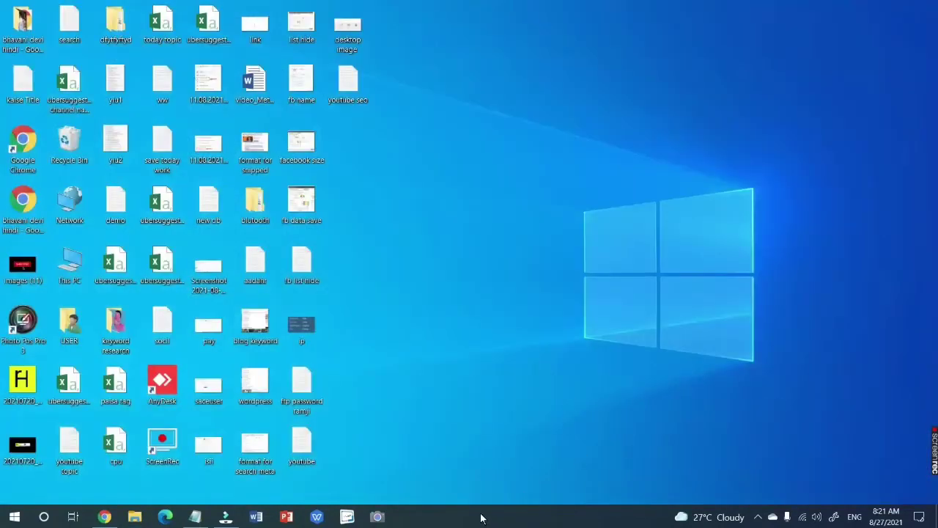
# - Add the Address toolbar to the taskbar
pyautogui.rightClick(525, 515)
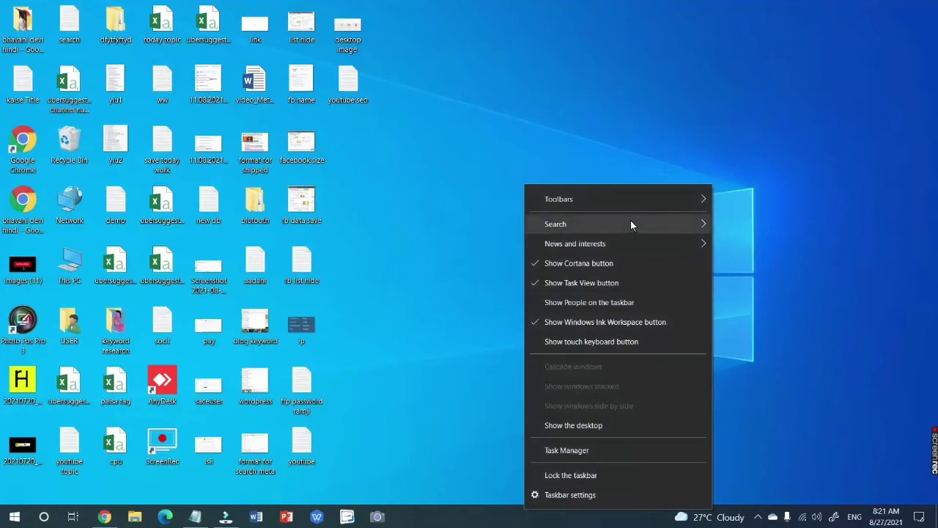
pyautogui.moveTo(667, 198)
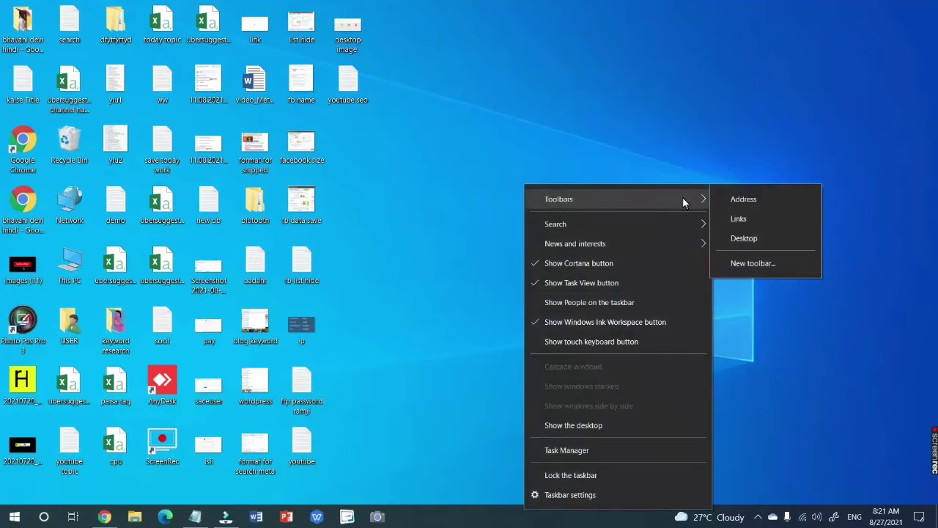
pyautogui.click(769, 196)
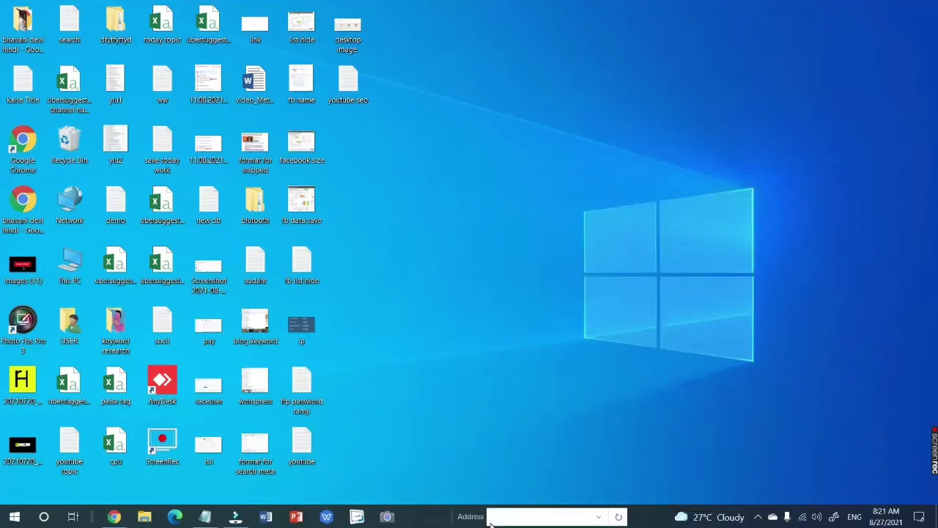
# - Paste the copied path C:\Program Files\Google into the taskbar's Address bar and go to it
pyautogui.click(525, 522)
pyautogui.hotkey('ctrl', 'v')
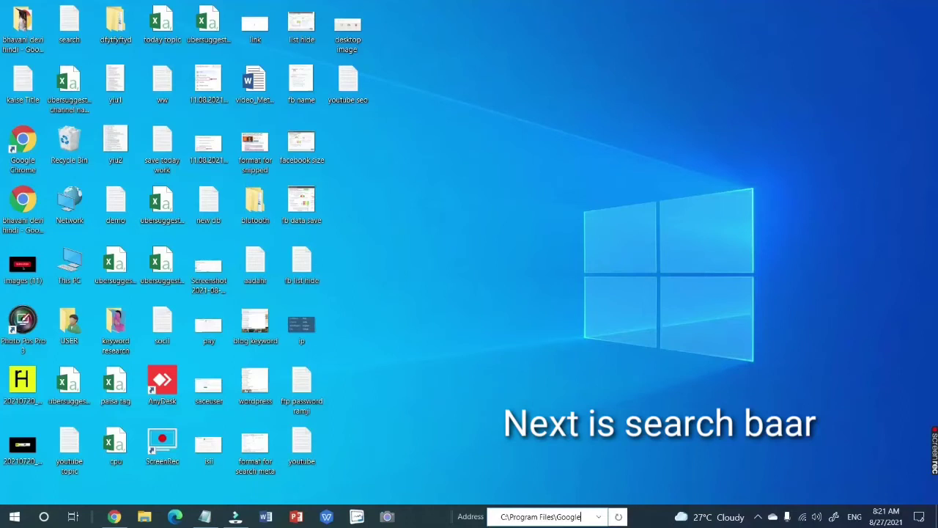
pyautogui.press('Return')
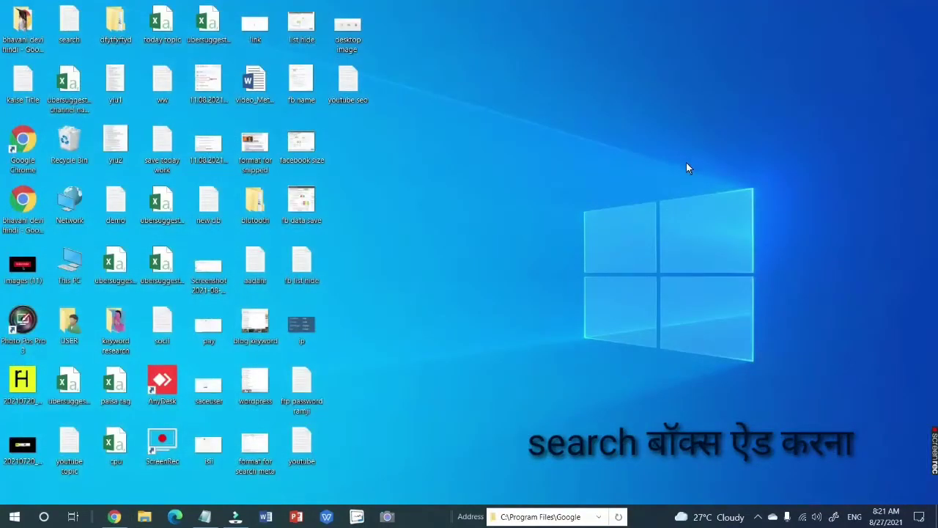
pyautogui.rightClick(686, 168)
pyautogui.click(745, 200)
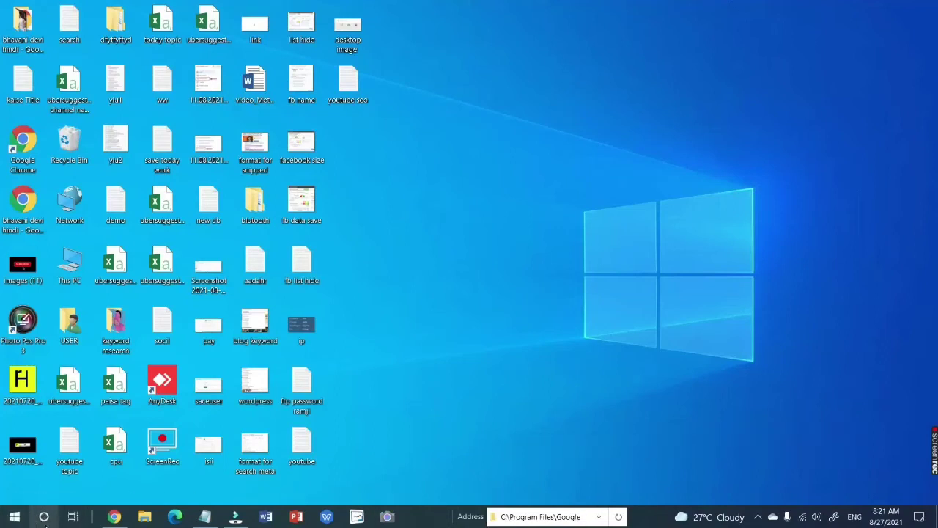
# - Set the taskbar's search option to show the search icon
pyautogui.rightClick(432, 521)
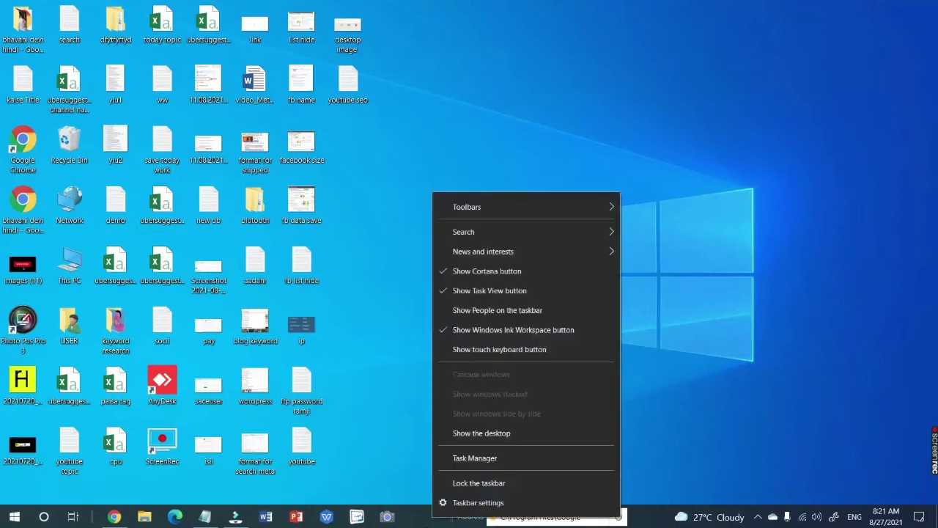
pyautogui.rightClick(421, 521)
pyautogui.rightClick(411, 522)
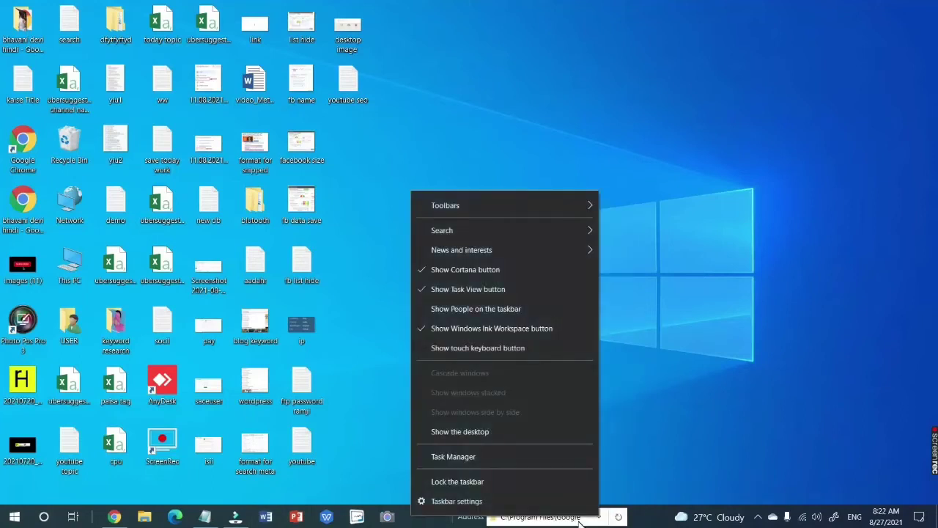
pyautogui.rightClick(657, 522)
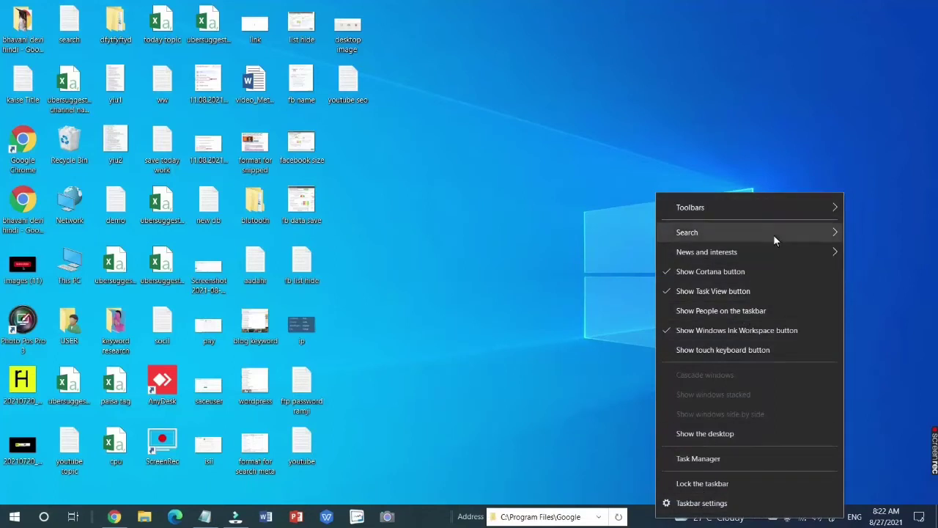
pyautogui.moveTo(780, 211)
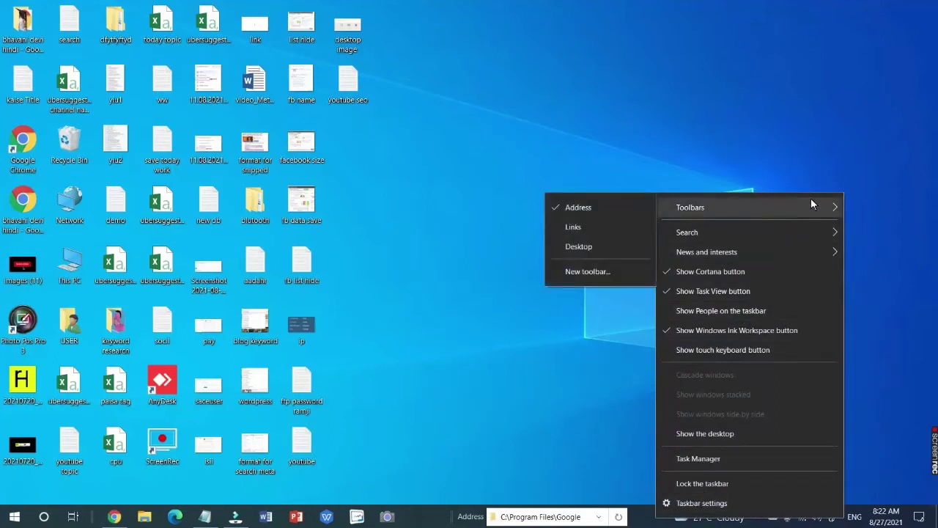
pyautogui.moveTo(753, 230)
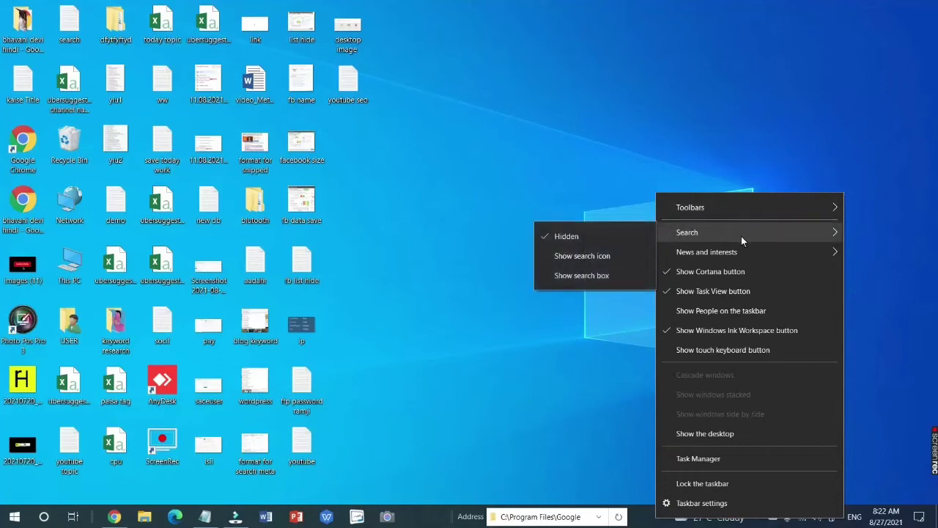
pyautogui.click(606, 256)
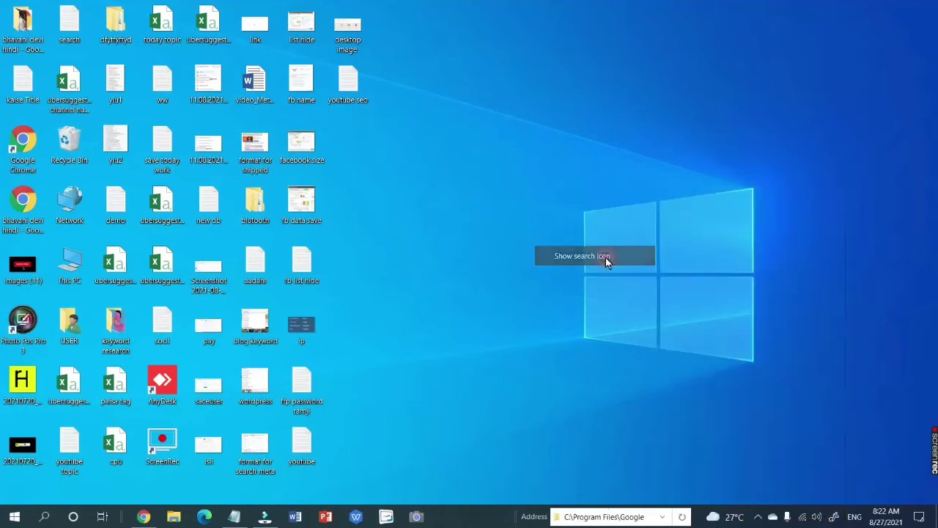
# - Search Windows for "ms" using the taskbar's search icon and dismiss the results
pyautogui.click(44, 517)
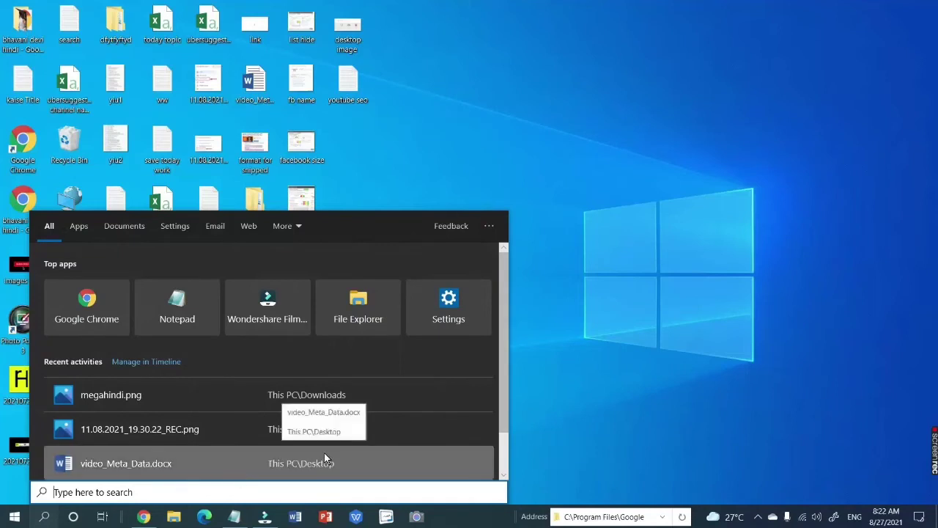
pyautogui.write('ms')
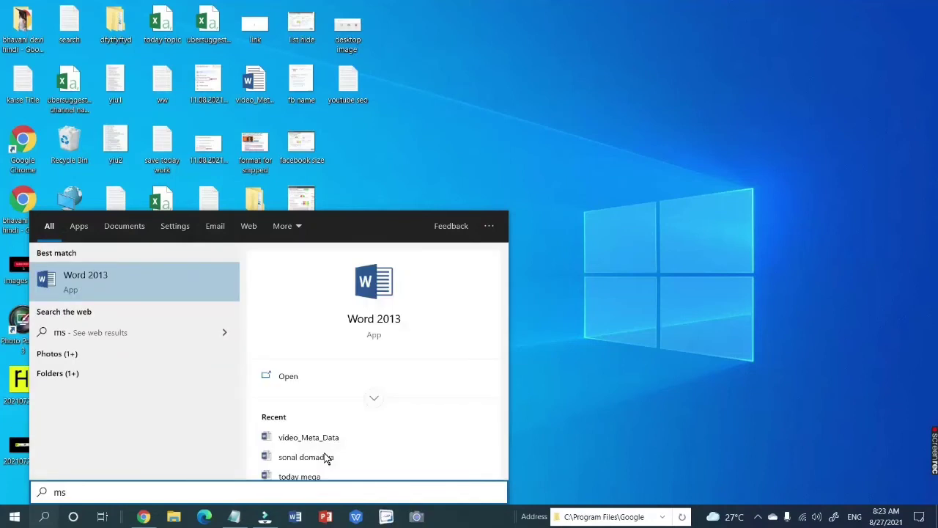
pyautogui.click(624, 269)
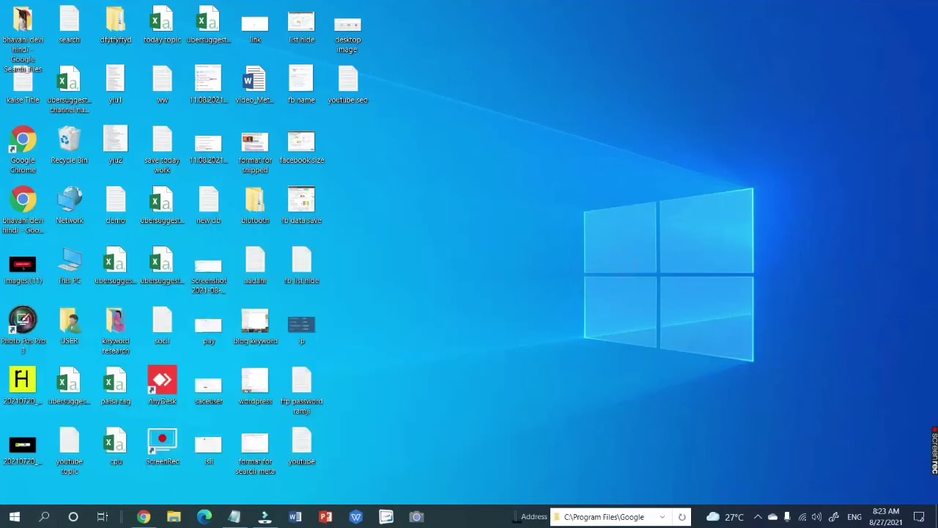
# - Change the taskbar's search option to show the full search box
pyautogui.rightClick(497, 521)
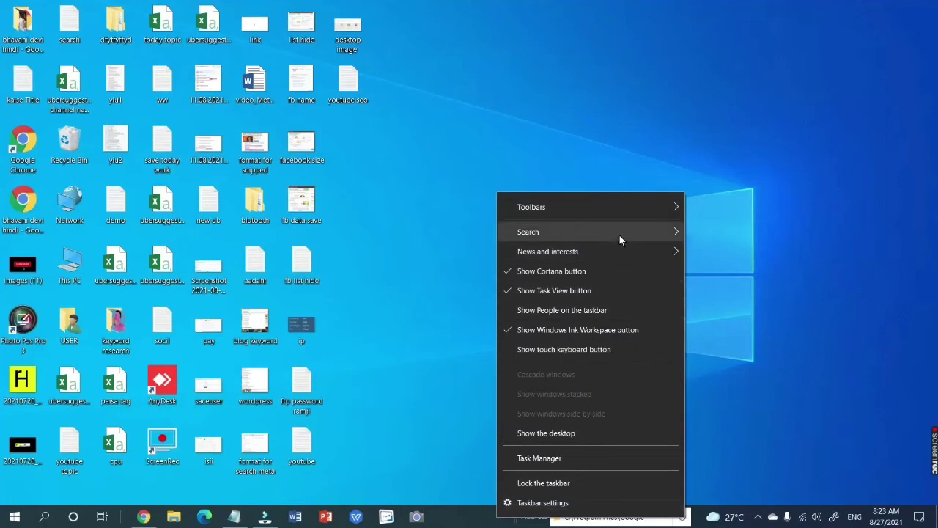
pyautogui.moveTo(581, 235)
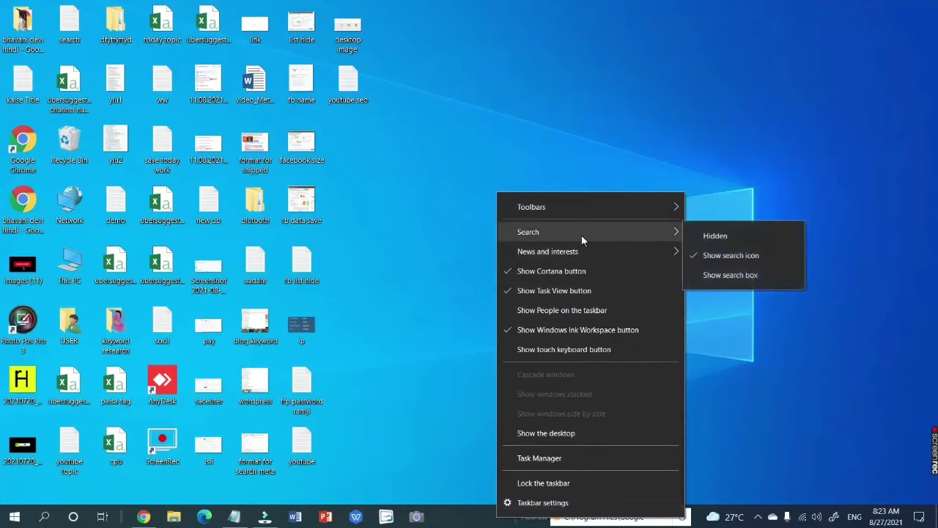
pyautogui.click(709, 275)
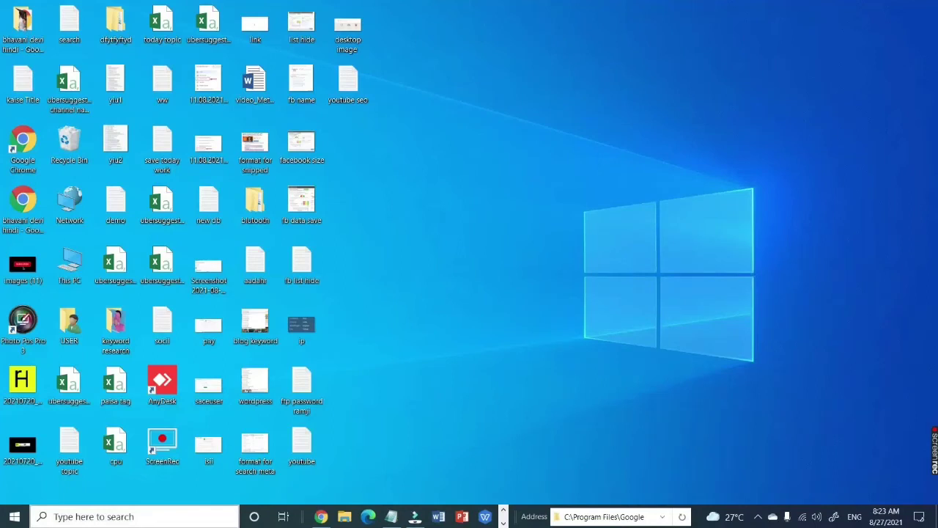
# - Search for "ms" in the taskbar's search box, dismiss the results, and briefly reopen the search pane
pyautogui.click(134, 517)
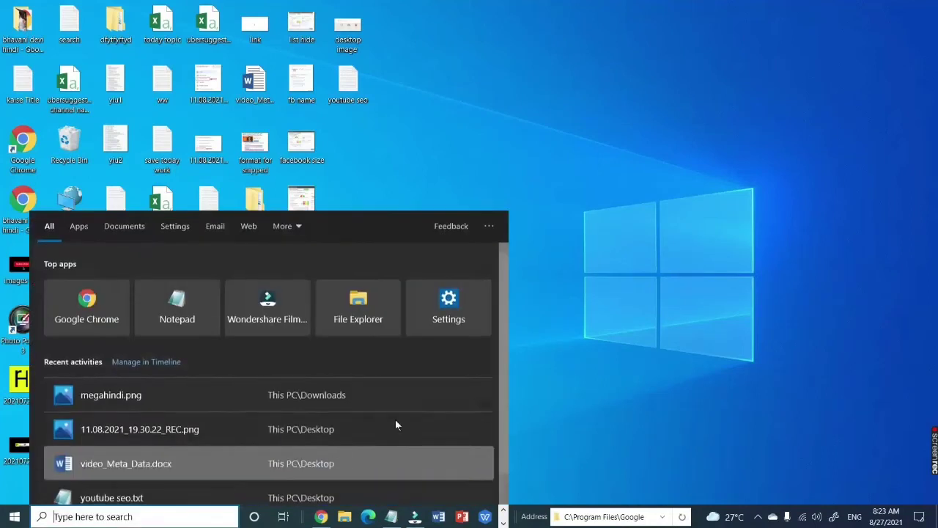
pyautogui.write('ms')
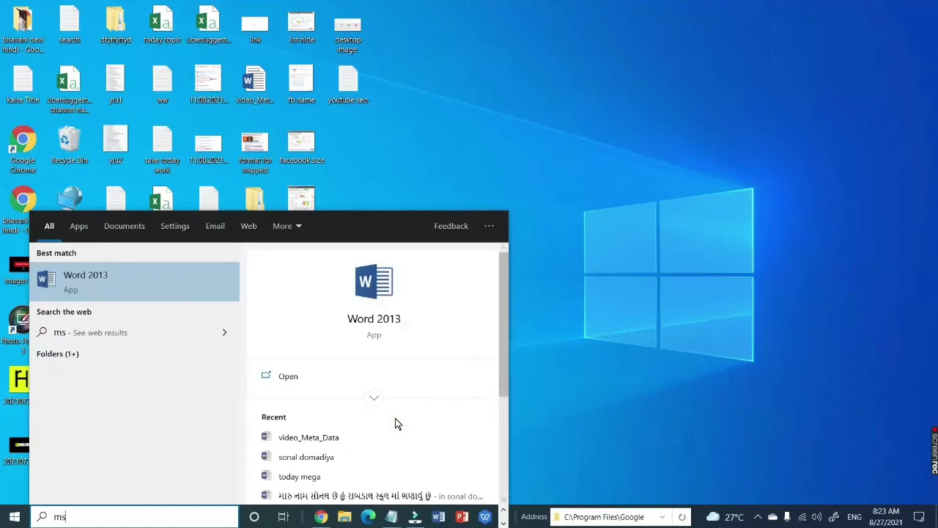
pyautogui.click(542, 256)
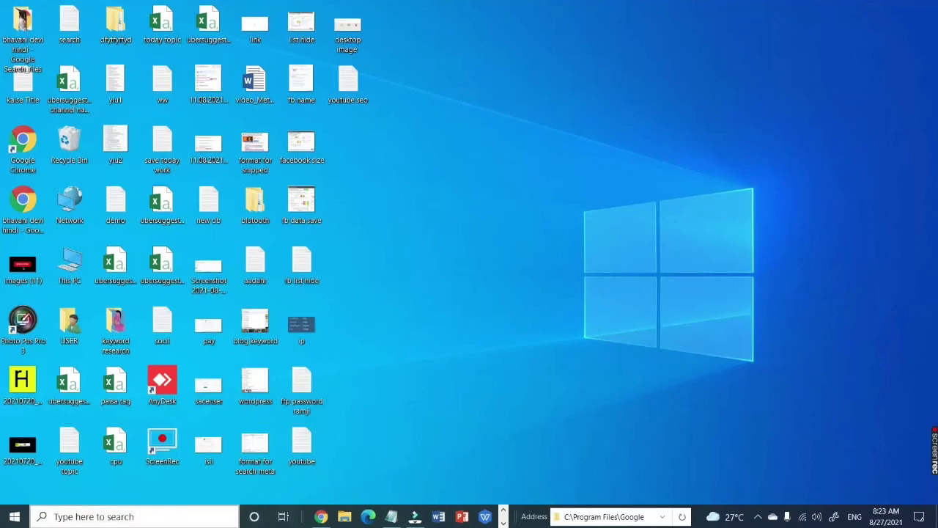
pyautogui.click(45, 517)
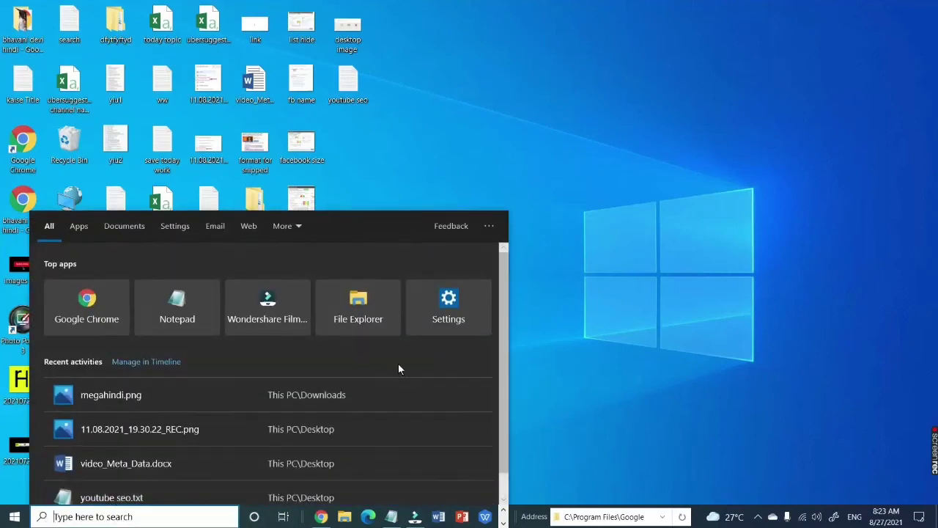
pyautogui.click(574, 347)
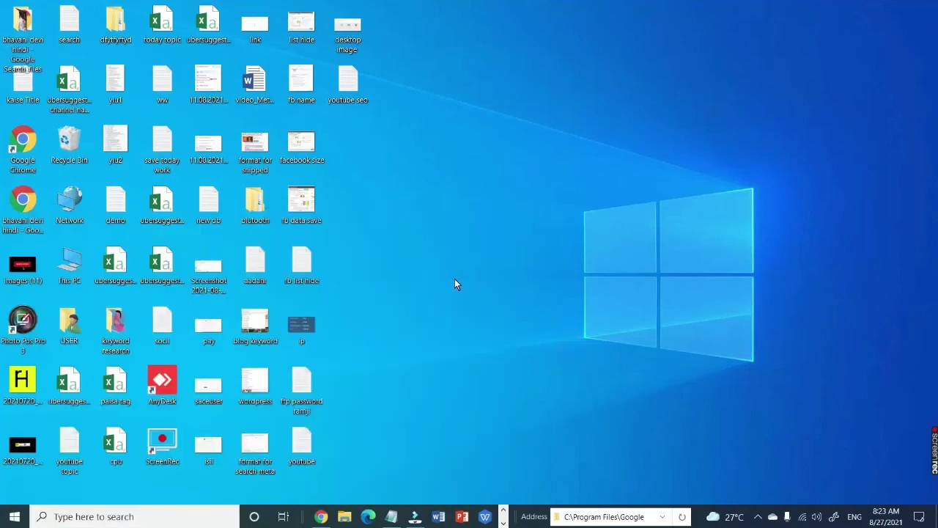